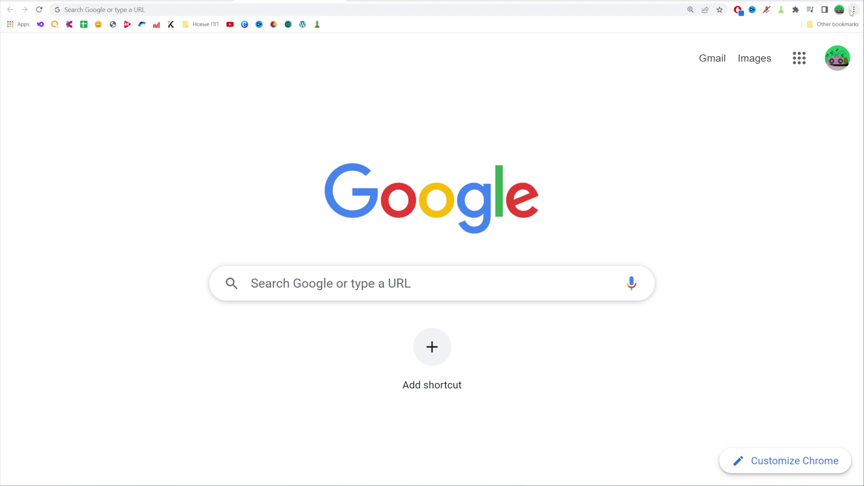
Open Chrome's Settings page from the browser menu.
left_click(854, 10)
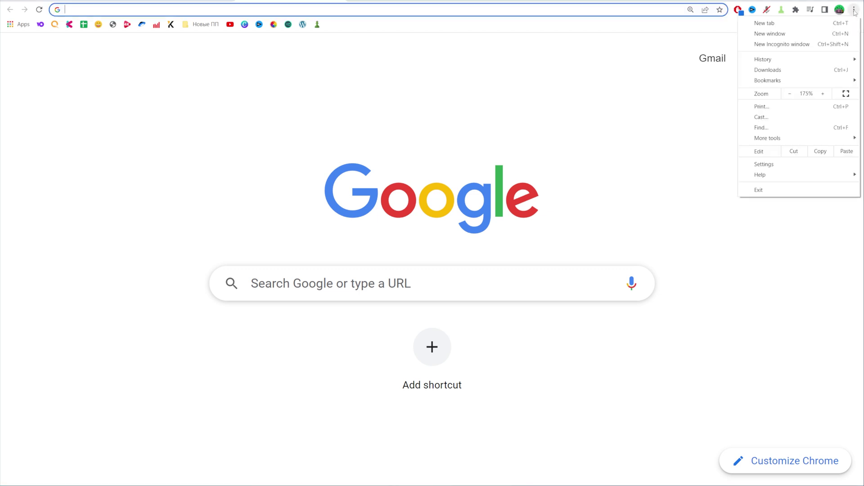
left_click(762, 166)
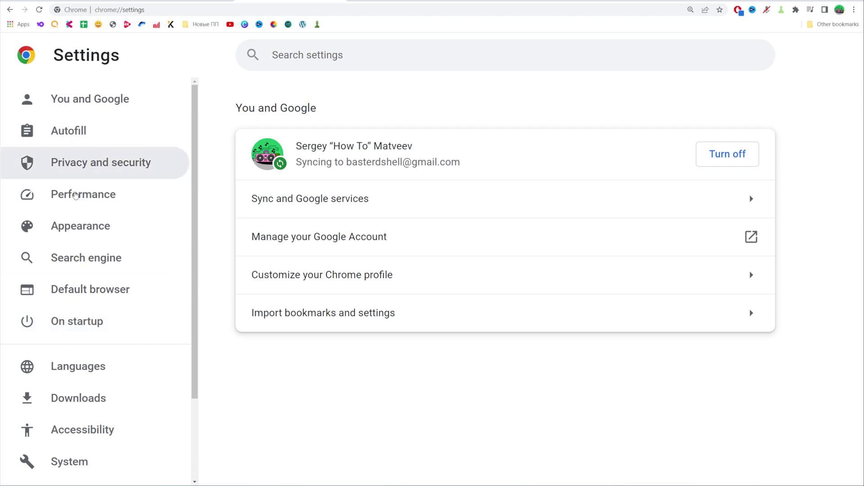
Go to the Languages section of Chrome Settings.
left_click(120, 371)
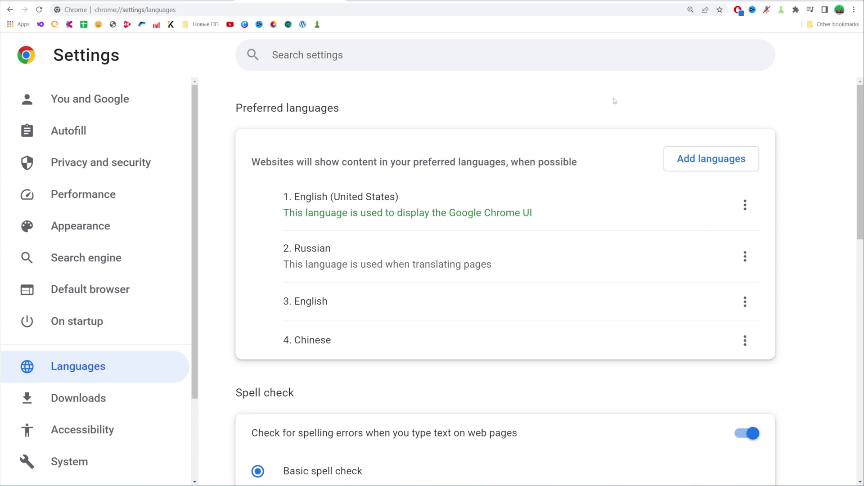
Add French - français to the preferred languages list.
left_click(701, 159)
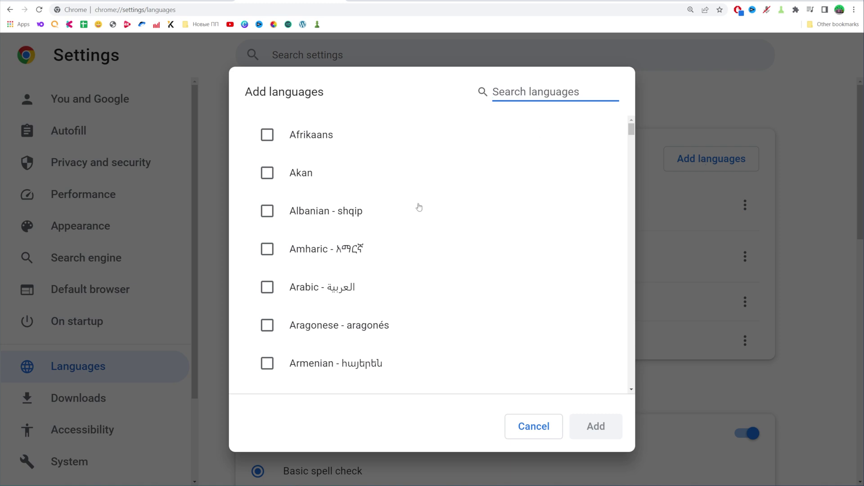
scroll(500, 313, "down", 1)
scroll(498, 312, "down", 5)
scroll(499, 312, "down", 5)
scroll(499, 313, "down", 5)
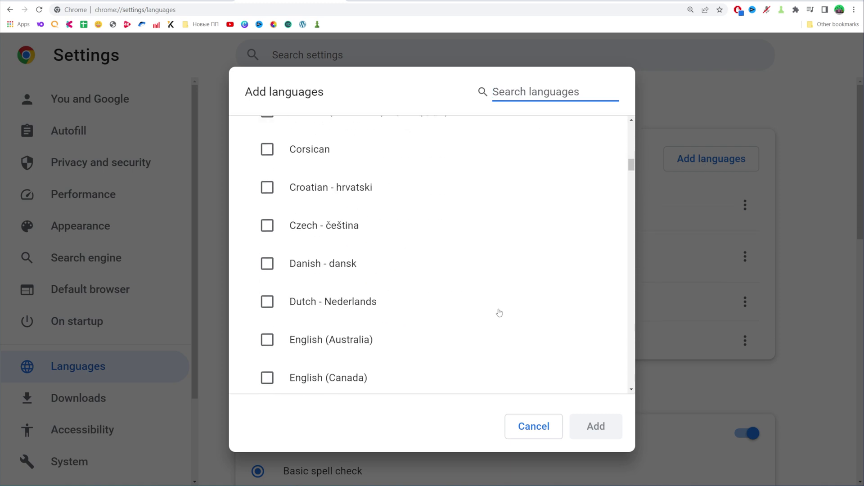
scroll(499, 312, "down", 5)
scroll(499, 312, "up", 3)
scroll(500, 312, "up", 3)
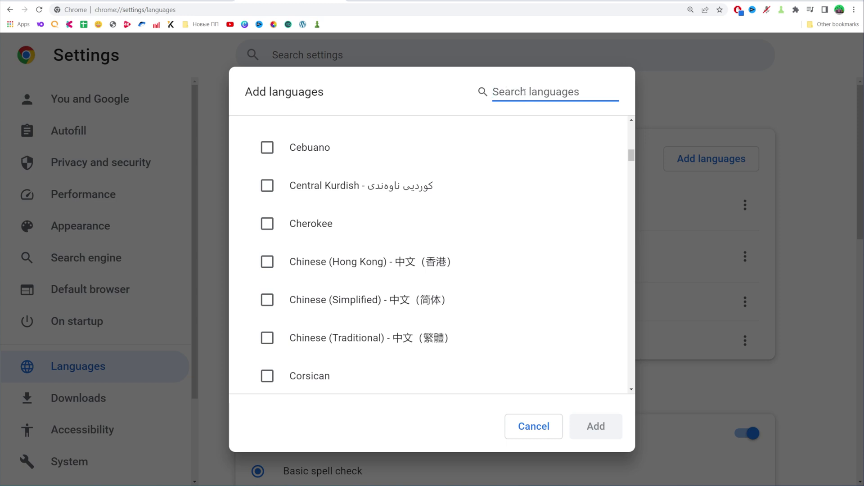
type("f")
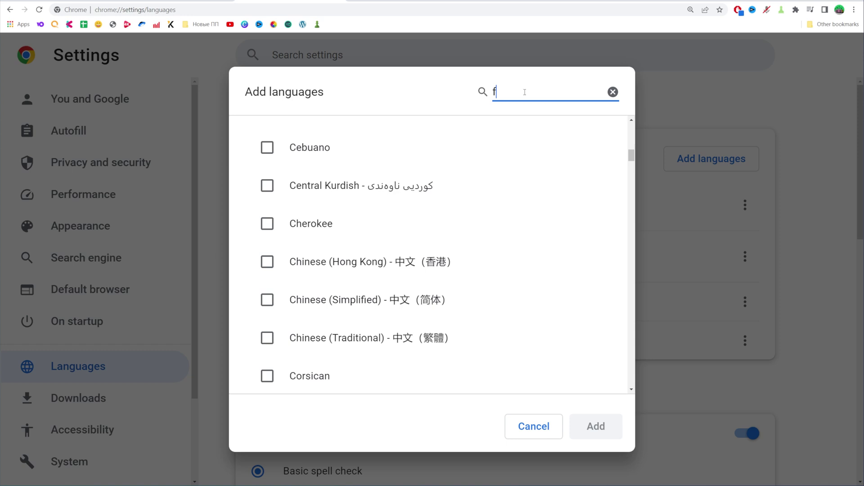
type("re")
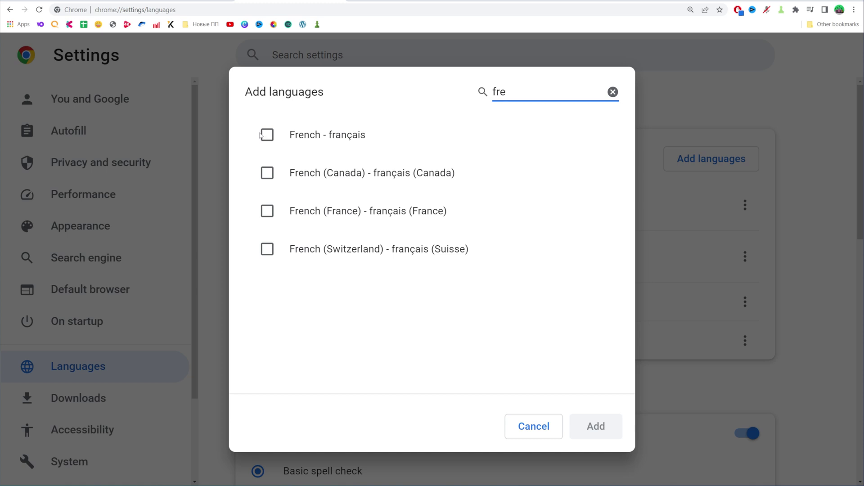
left_click(269, 136)
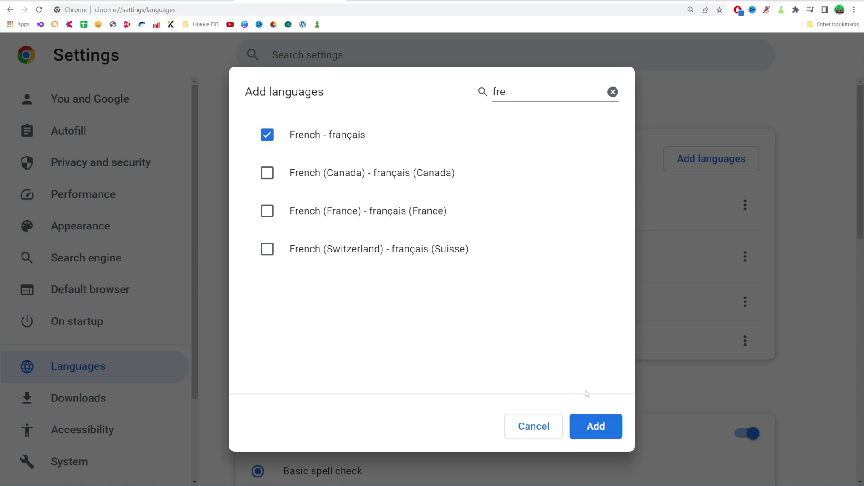
left_click(586, 424)
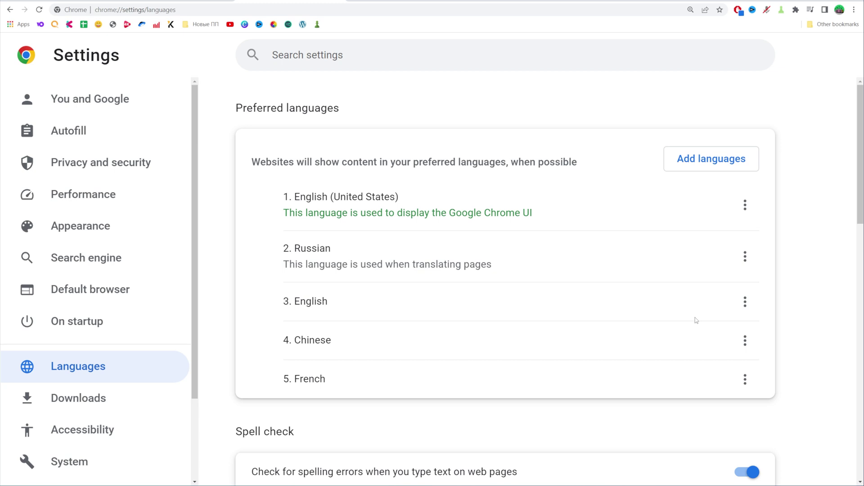
Make Russian Chrome's display language and relaunch the browser.
left_click(746, 256)
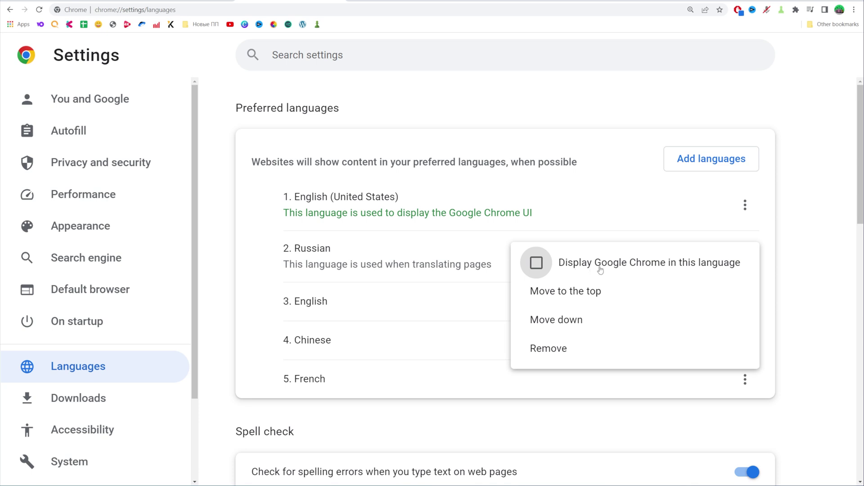
left_click(537, 263)
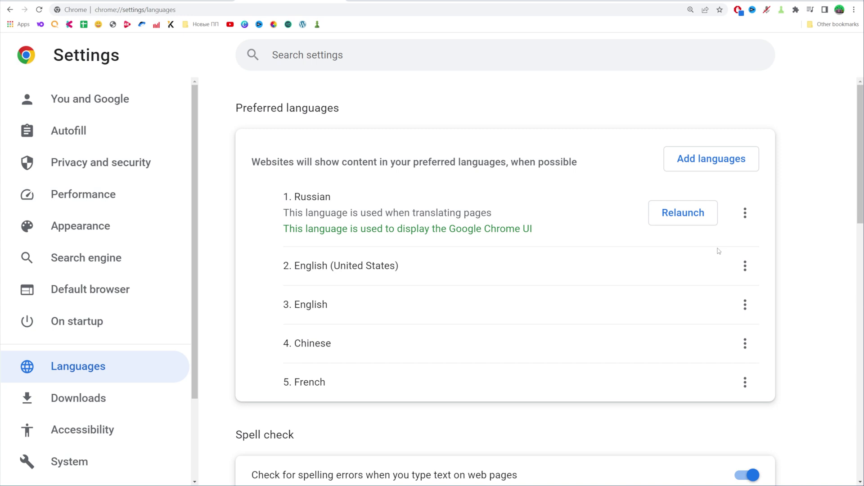
left_click(687, 216)
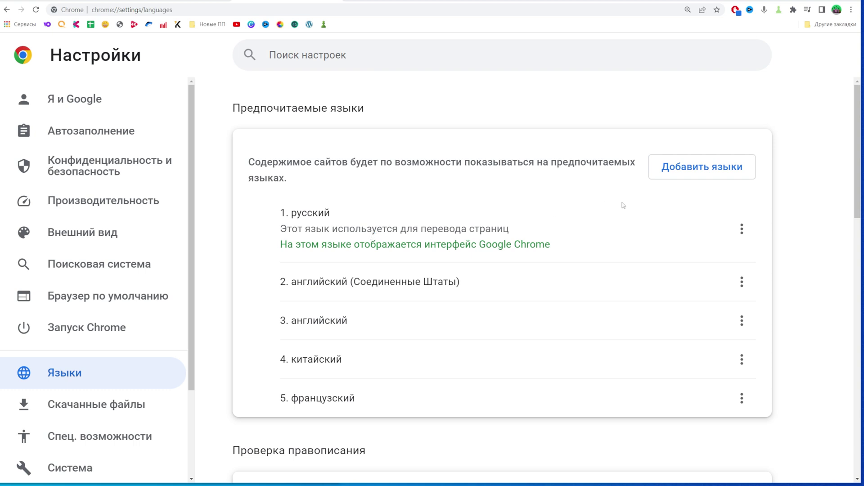
Set English (United States) back as Chrome's display language.
left_click(742, 281)
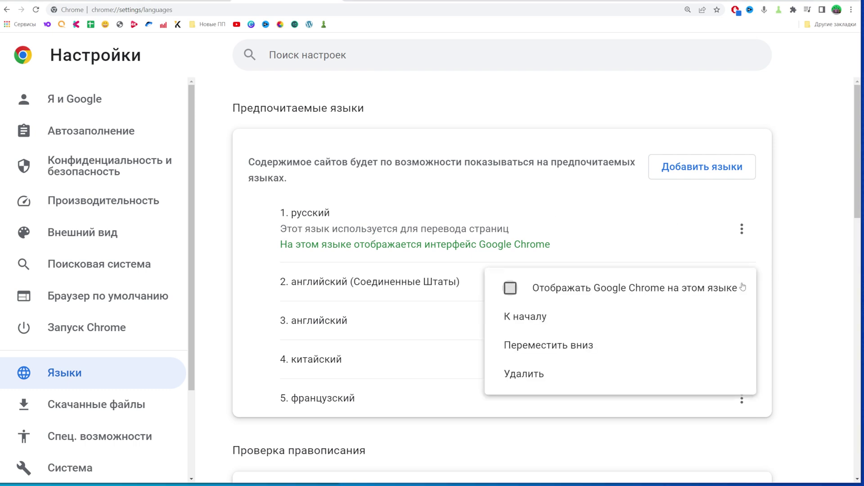
left_click(639, 291)
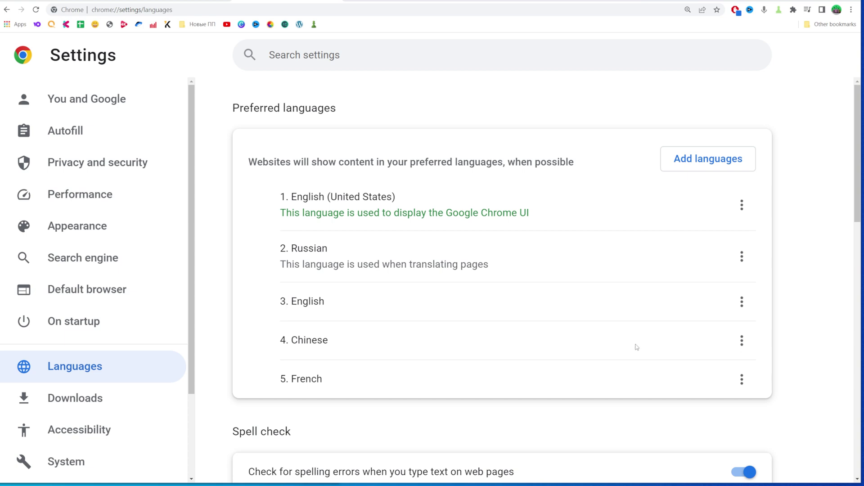
Remove French from the preferred languages list.
left_click(743, 379)
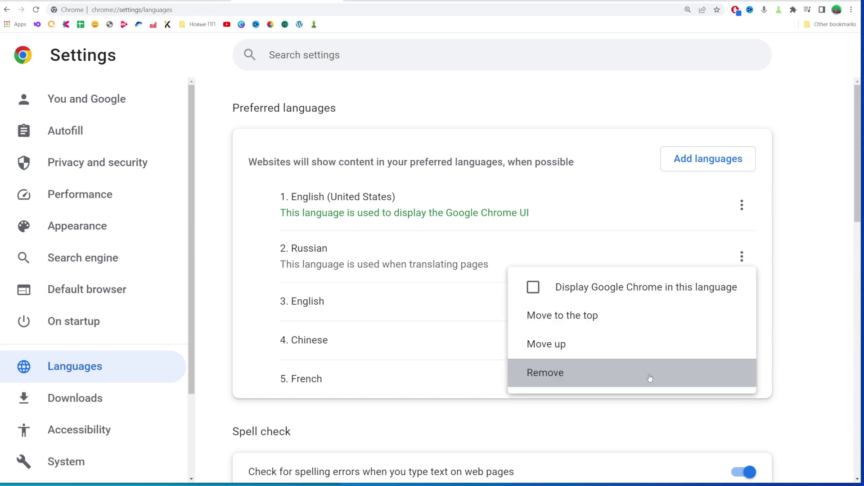
left_click(568, 375)
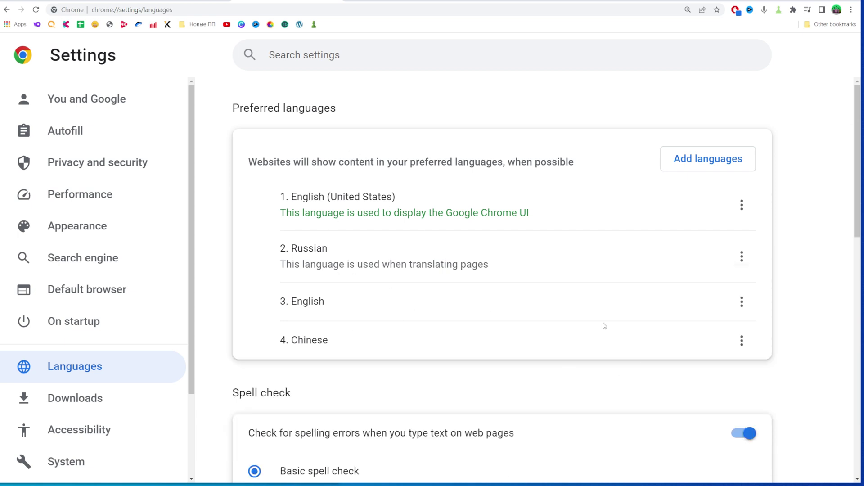
left_click(742, 340)
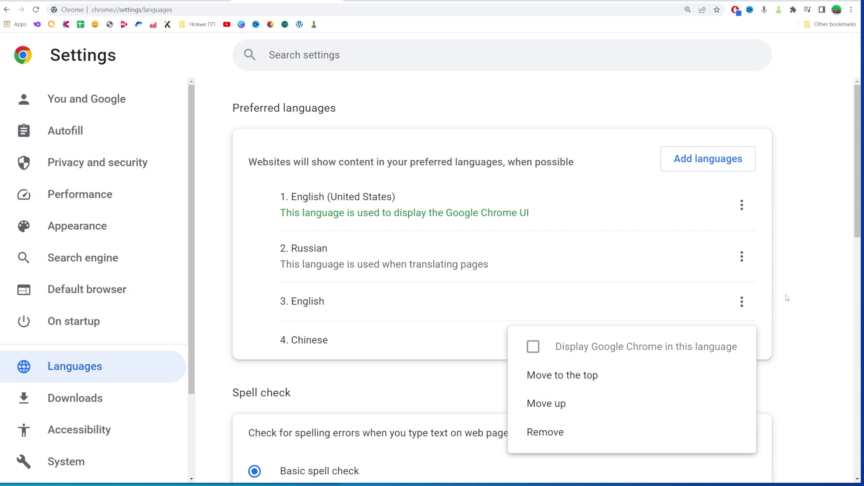
left_click(810, 277)
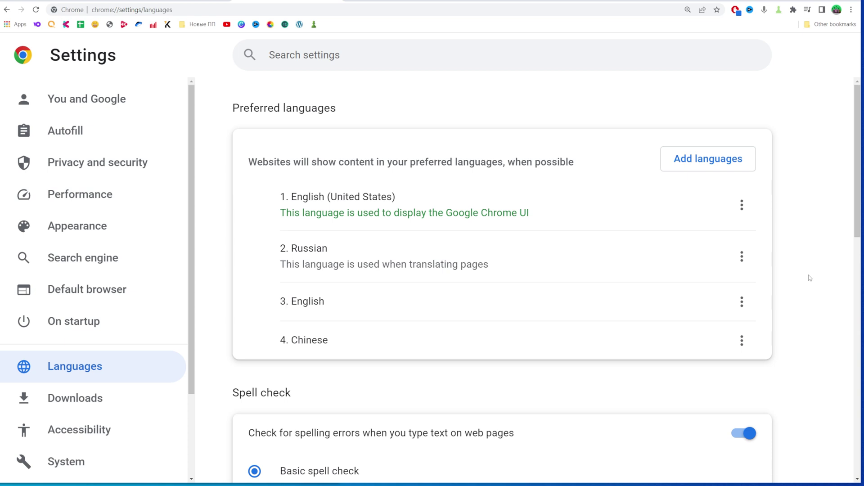